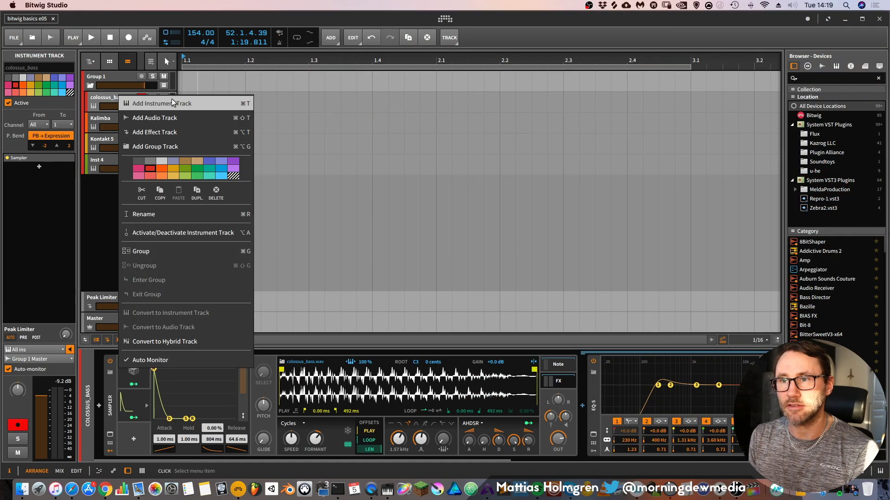
# Step: Add an instrument track, Inst 2, directly below the colossus_bass track
pyautogui.click(171, 104)
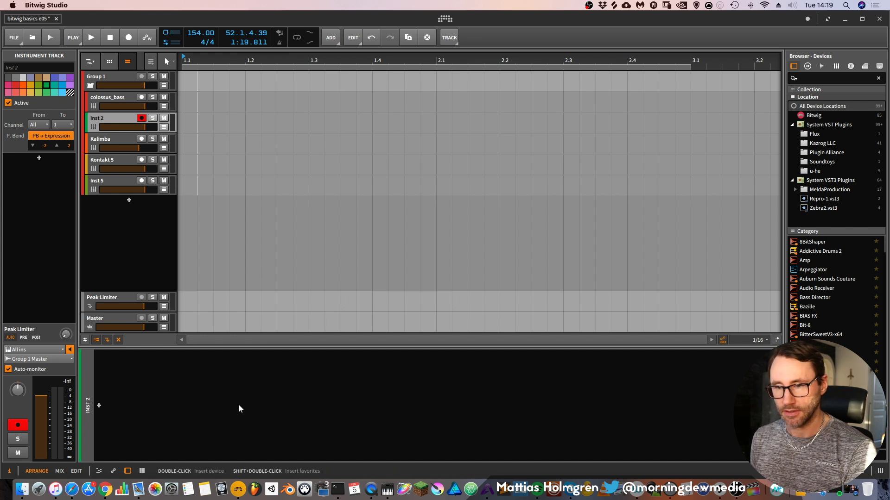
# Step: Load colossus_bass.wav from Finder's Producer Essentials Pack Vol 1 folder onto the empty track
pyautogui.click(22, 489)
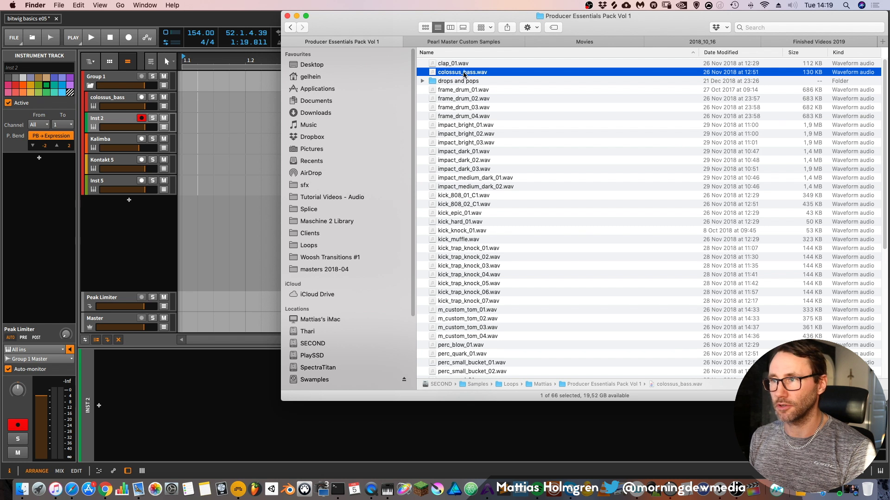
pyautogui.moveTo(458, 74); pyautogui.dragTo(161, 400)
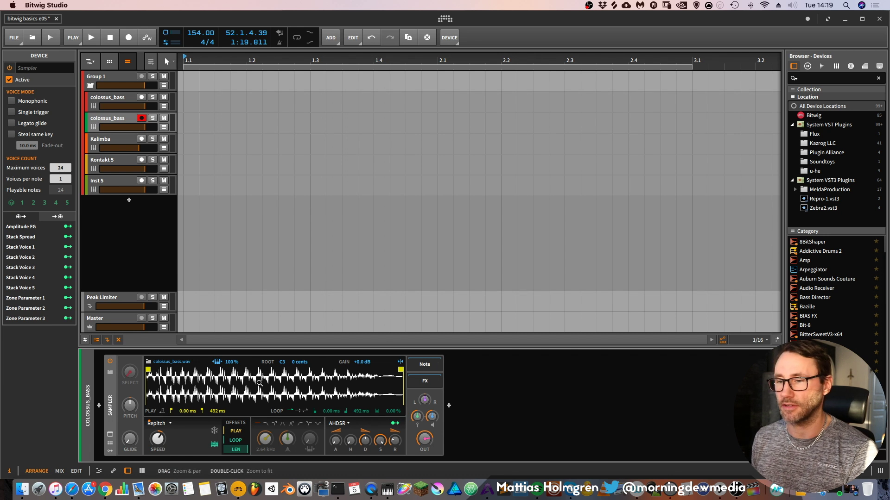
# Step: Switch the Sampler's play mode from Repitch to Cycles
pyautogui.click(171, 422)
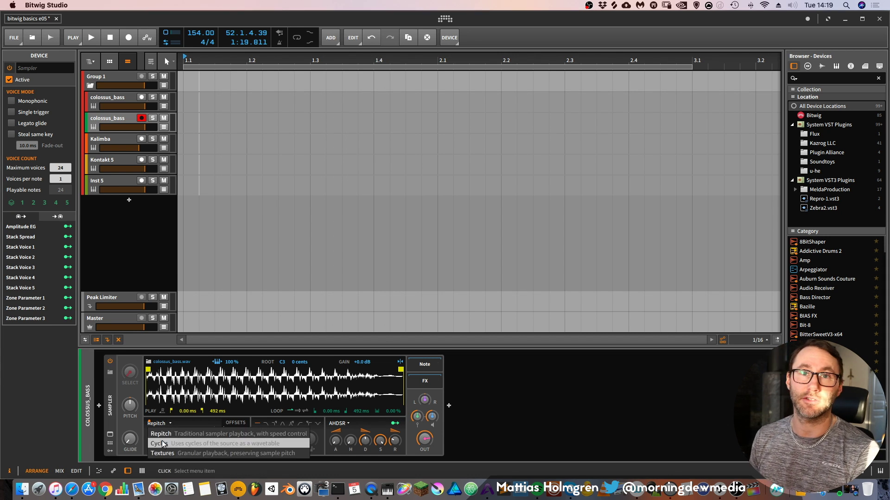
pyautogui.click(162, 441)
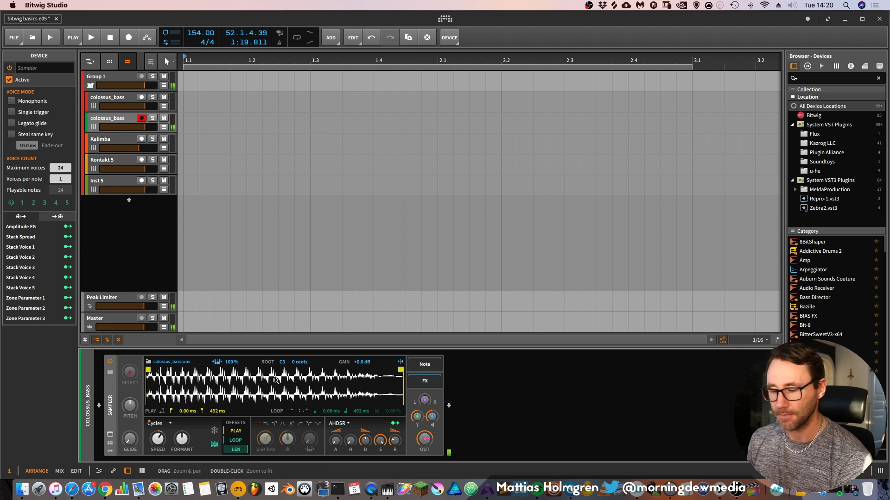
# Step: Run Detect root key on the sample (C3, 0 cents) and zoom into the waveform
pyautogui.rightClick(301, 385)
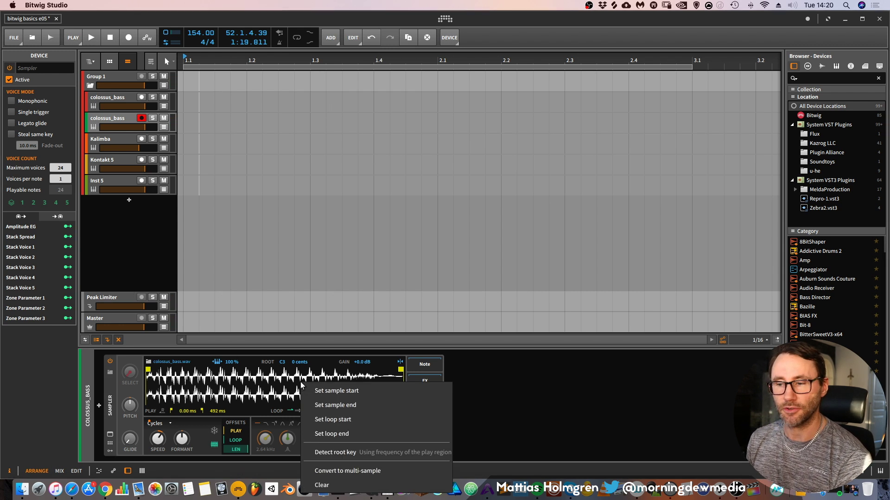
pyautogui.click(332, 452)
pyautogui.moveTo(161, 383); pyautogui.dragTo(161, 408)
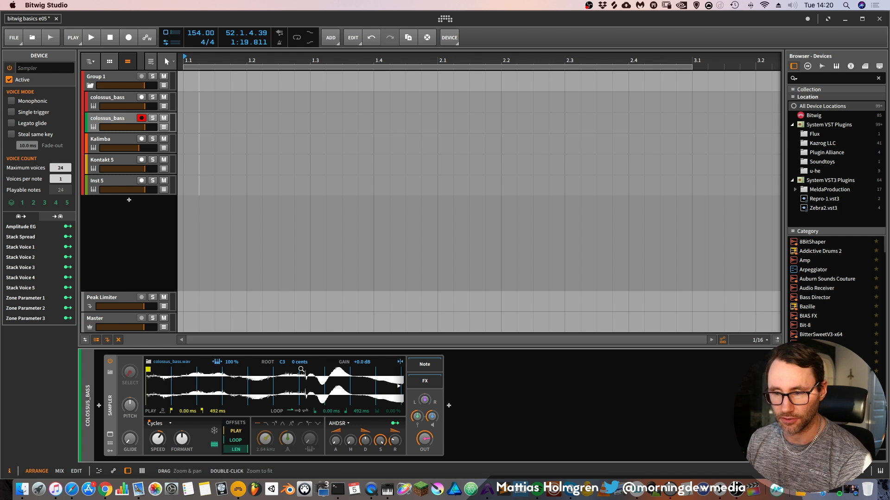
# Step: Return the root fine tune to 0 cents and lower Sampler Speed to about -3 %
pyautogui.moveTo(293, 361)
pyautogui.mouseDown()
pyautogui.moveTo(293, 350)
pyautogui.moveTo(293, 369)
pyautogui.mouseUp()
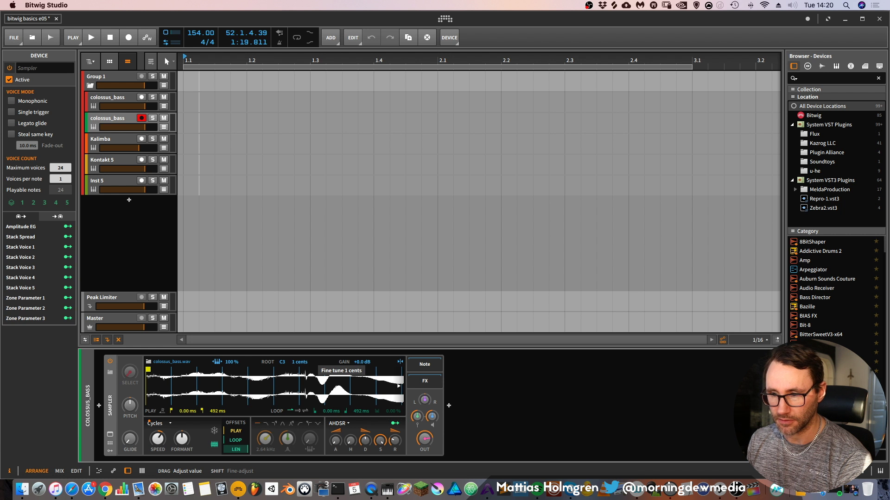
pyautogui.moveTo(293, 369); pyautogui.dragTo(295, 364)
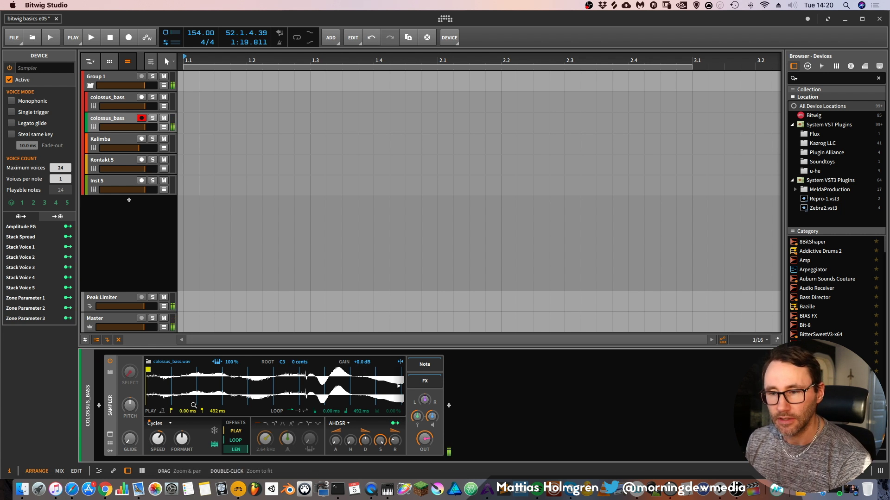
pyautogui.moveTo(158, 440); pyautogui.dragTo(158, 455)
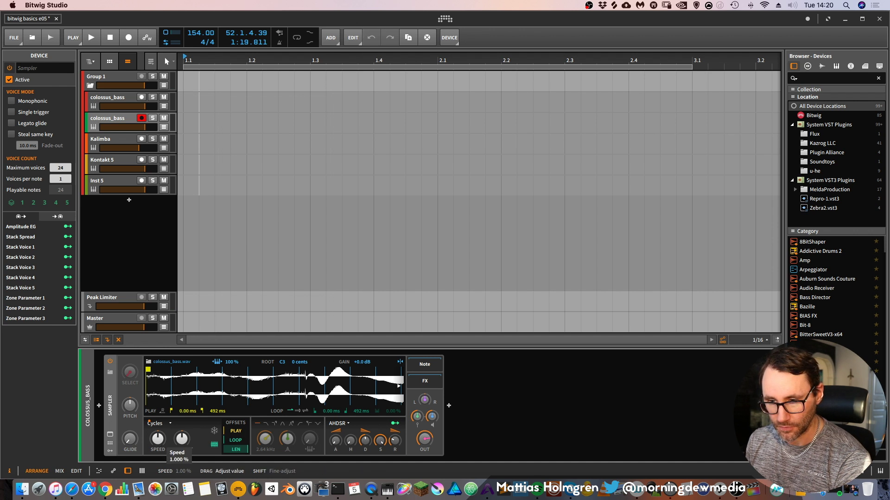
pyautogui.moveTo(158, 454); pyautogui.dragTo(158, 456)
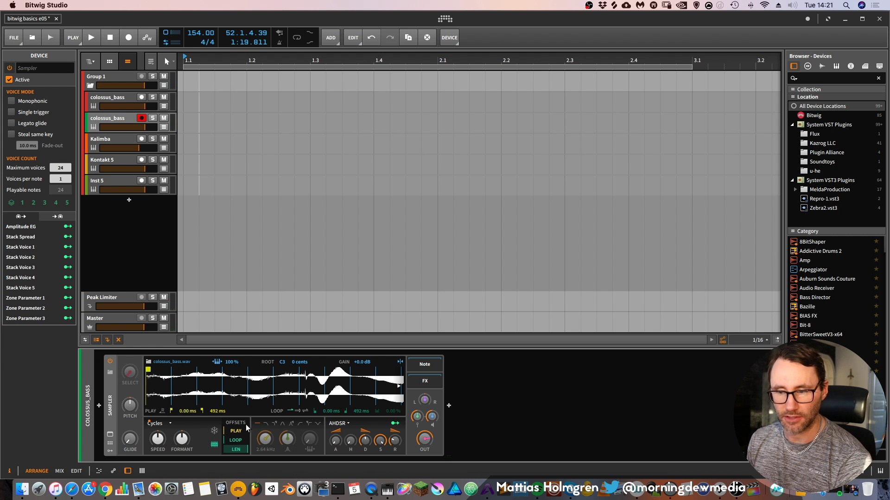
# Step: Set the PLAY offset to about 6 % and reveal the Sampler's modulator slots
pyautogui.moveTo(235, 431); pyautogui.dragTo(235, 431)
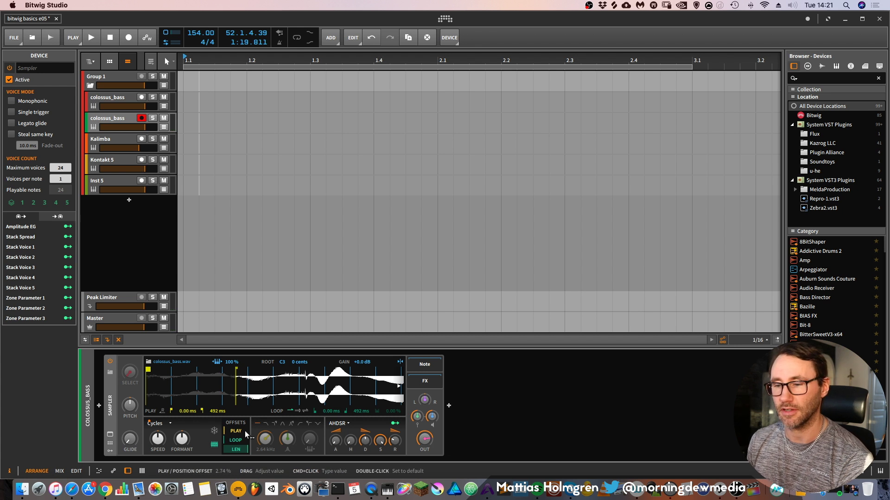
pyautogui.moveTo(226, 433); pyautogui.dragTo(219, 430)
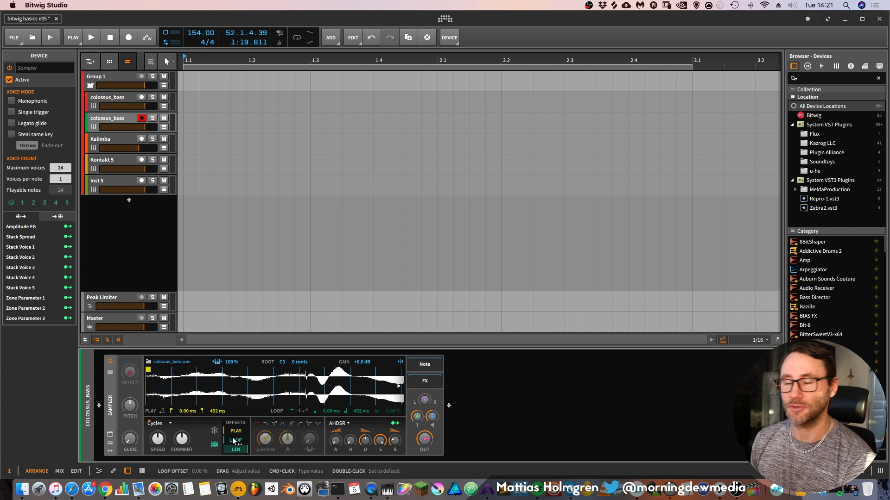
pyautogui.scroll(-5, 266, 374)
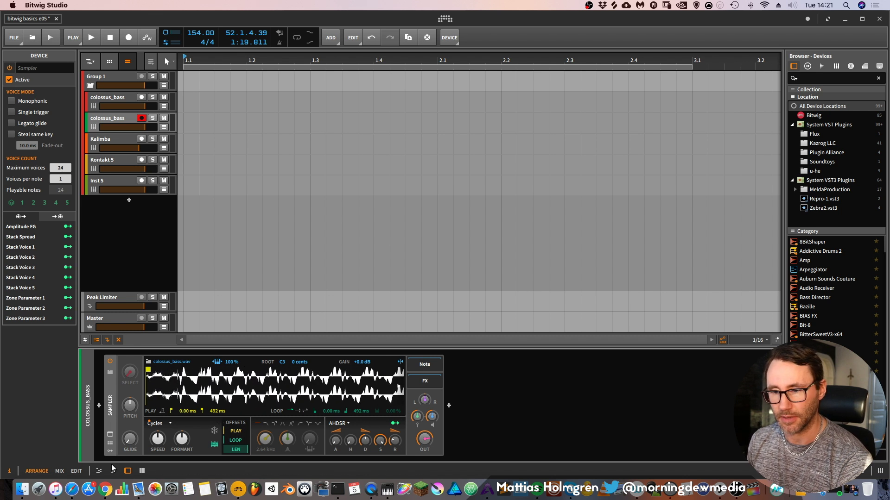
pyautogui.click(109, 452)
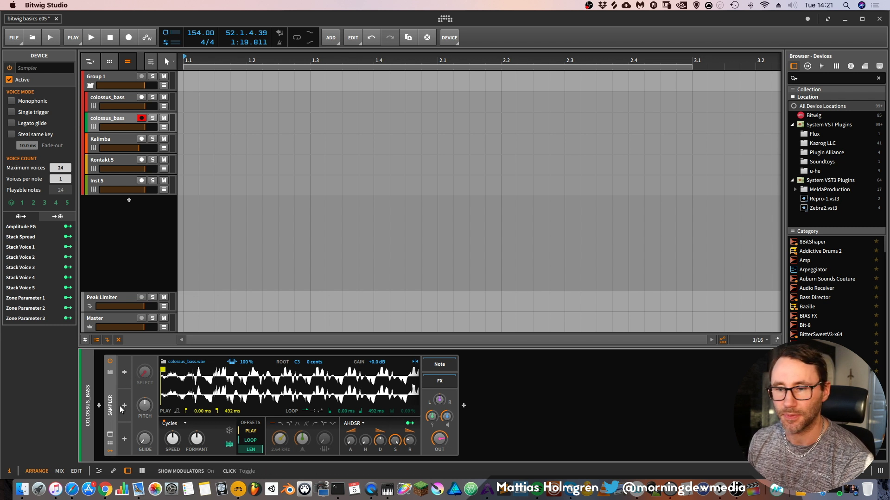
# Step: Insert a Random modulator and map it onto the PLAY offset by 0.325
pyautogui.click(124, 374)
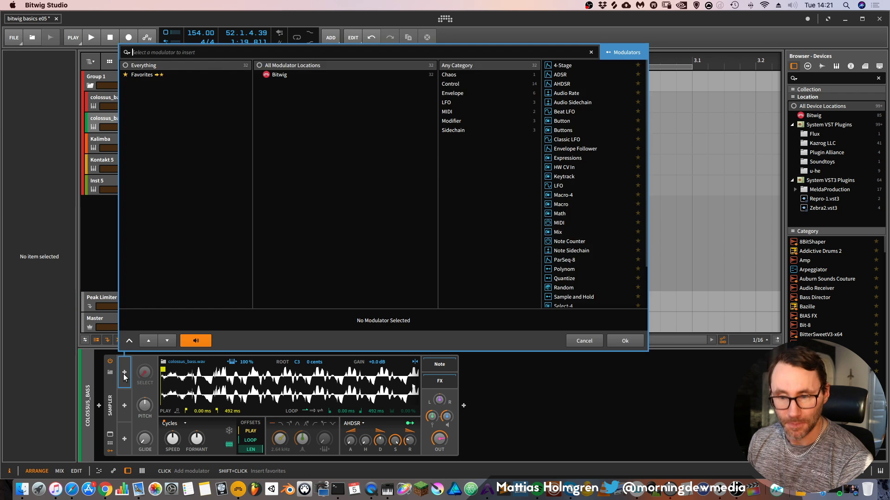
pyautogui.click(577, 286)
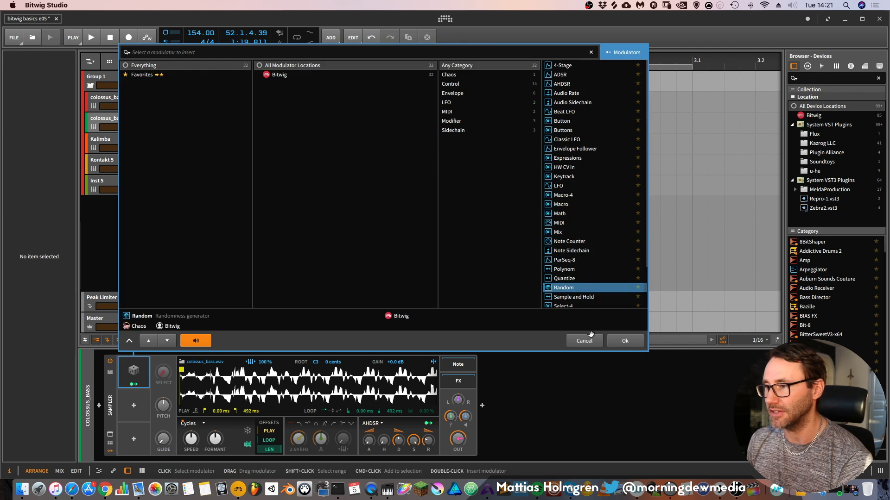
pyautogui.click(623, 341)
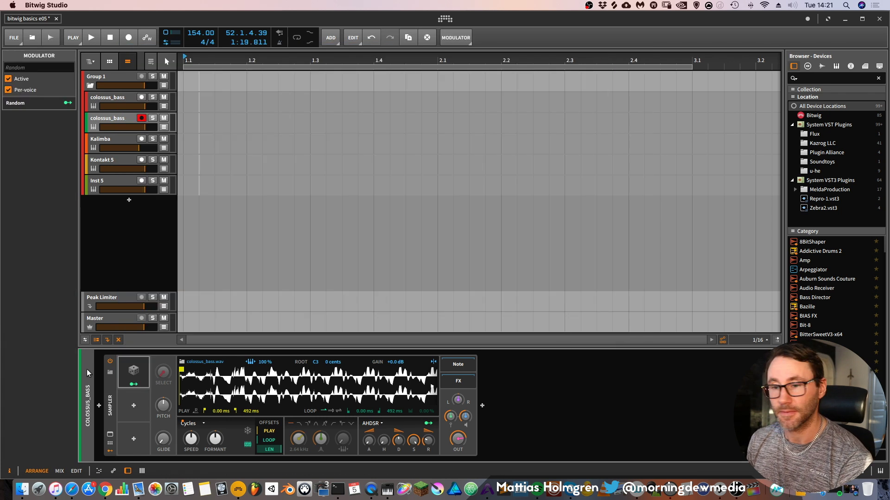
pyautogui.click(134, 385)
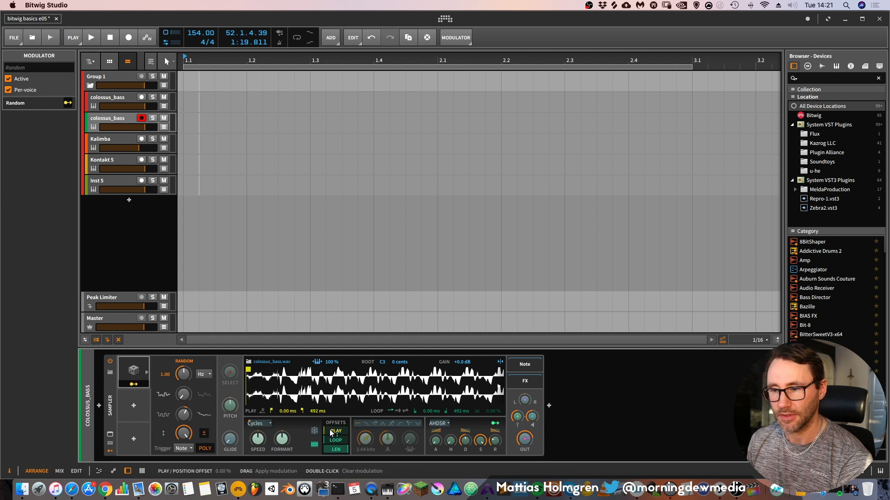
pyautogui.moveTo(336, 432); pyautogui.dragTo(336, 420)
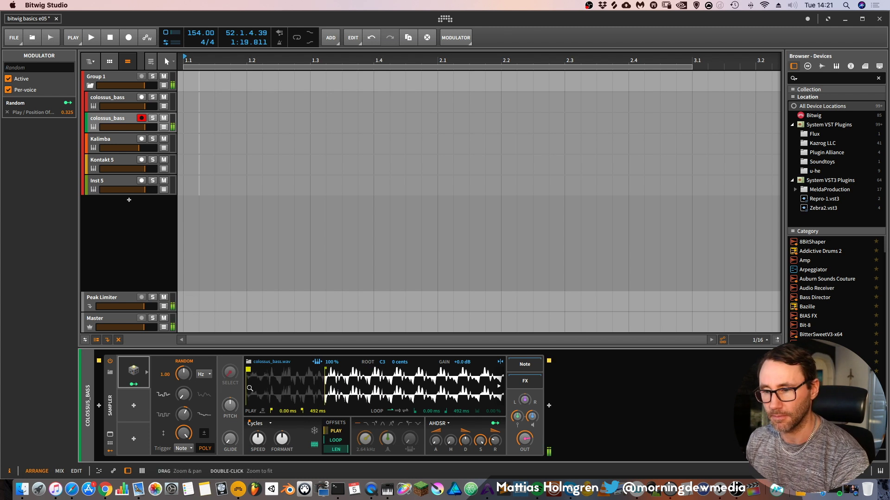
# Step: Raise Formant to +9.6 st, then reset Speed to 100 % and set it to 96 %
pyautogui.moveTo(282, 438); pyautogui.dragTo(282, 407)
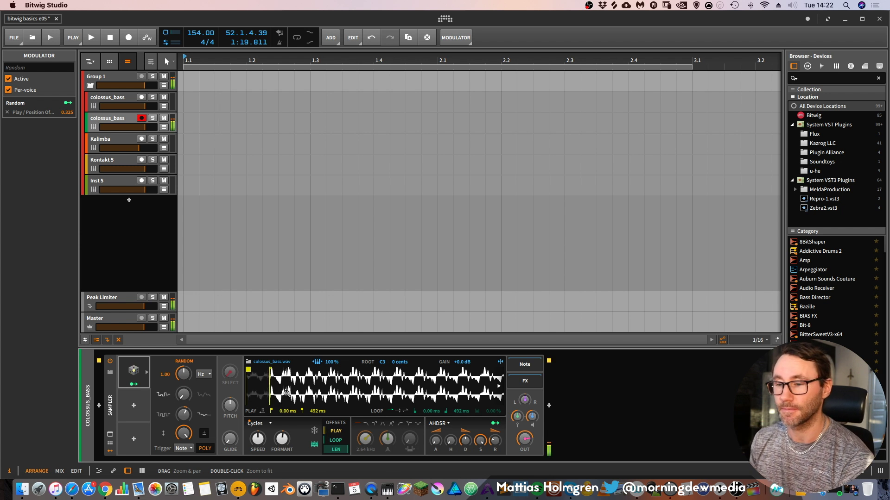
pyautogui.moveTo(258, 438)
pyautogui.mouseDown()
pyautogui.moveTo(258, 424)
pyautogui.moveTo(260, 445)
pyautogui.mouseUp()
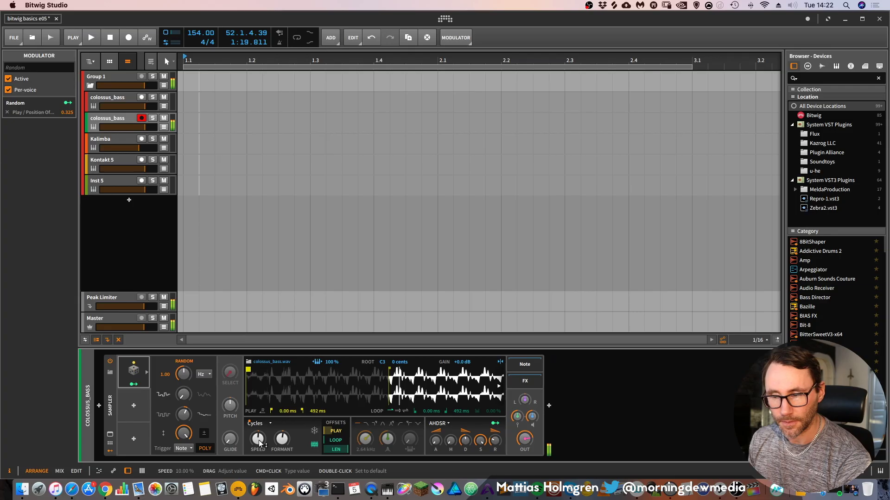
pyautogui.doubleClick(257, 439)
pyautogui.moveTo(260, 444); pyautogui.dragTo(282, 434)
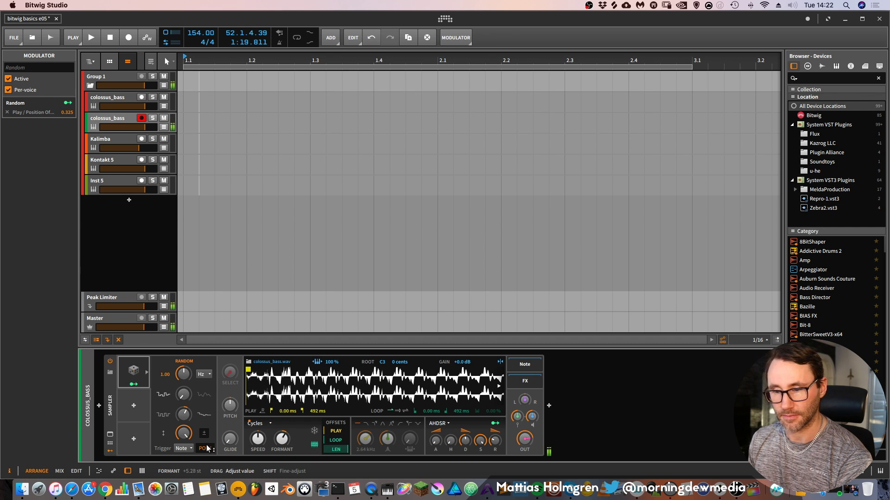
# Step: Insert a Classic LFO at 1.00 Hz and map it onto Formant by 19.20
pyautogui.click(135, 405)
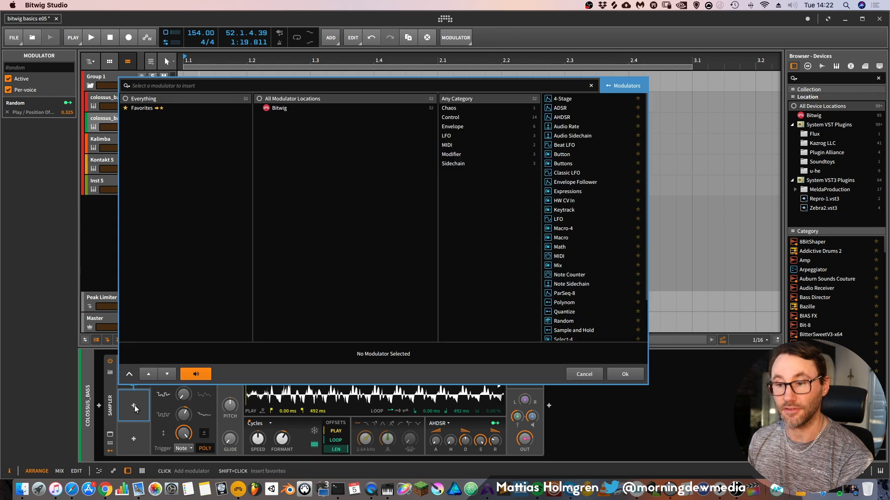
pyautogui.click(566, 173)
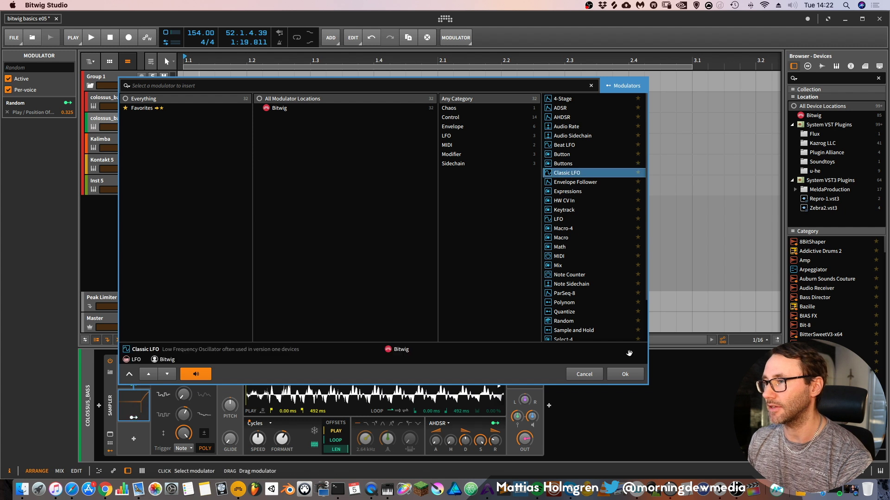
pyautogui.click(624, 374)
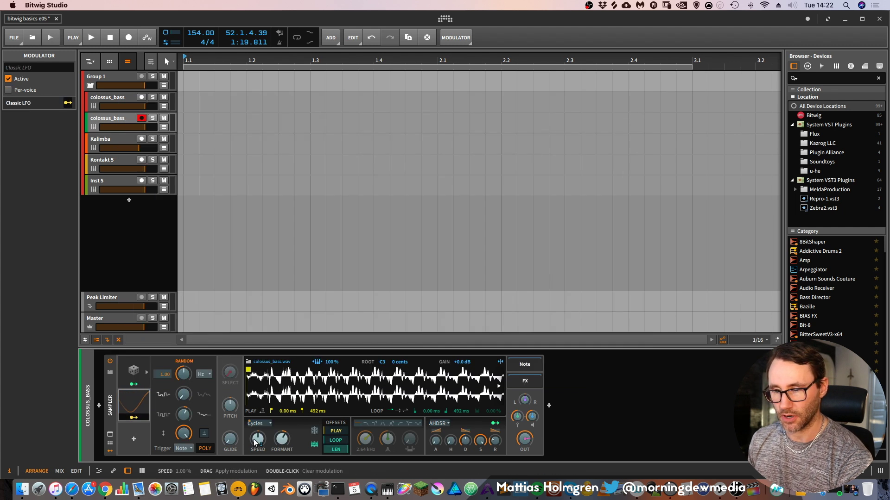
pyautogui.moveTo(282, 439); pyautogui.dragTo(282, 432)
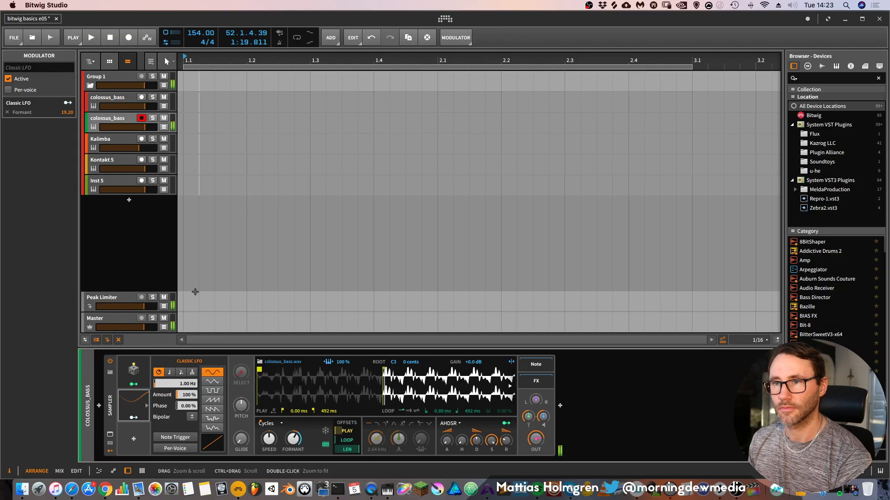
# Step: Retune Formant and Speed, and lower the Classic LFO amount to about 78.5 %
pyautogui.moveTo(293, 440)
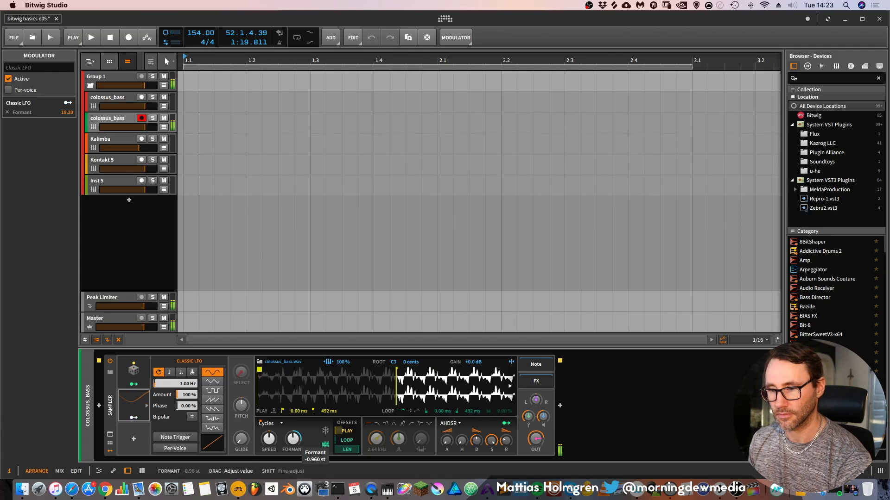
pyautogui.moveTo(293, 441); pyautogui.dragTo(294, 440)
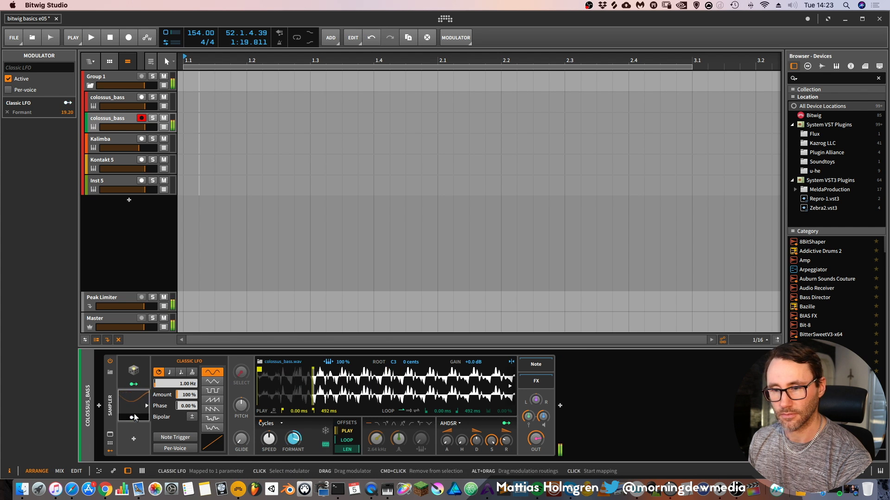
pyautogui.moveTo(188, 395); pyautogui.dragTo(194, 395)
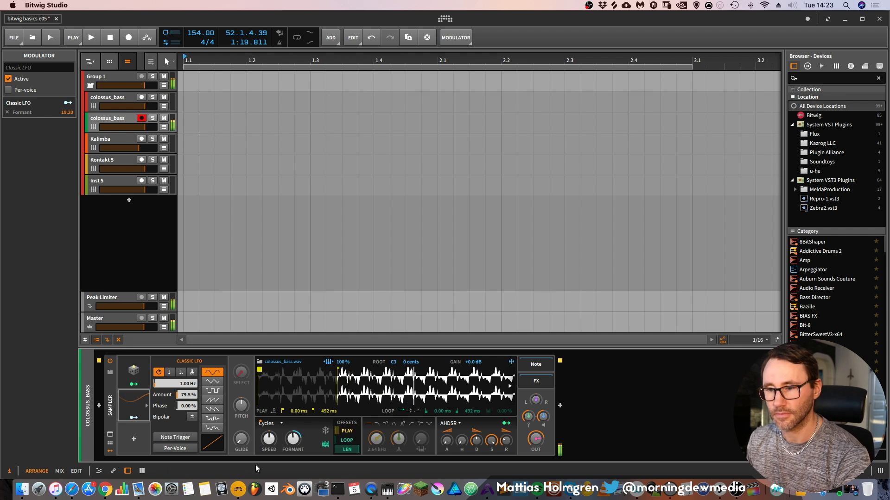
pyautogui.moveTo(271, 444); pyautogui.dragTo(270, 444)
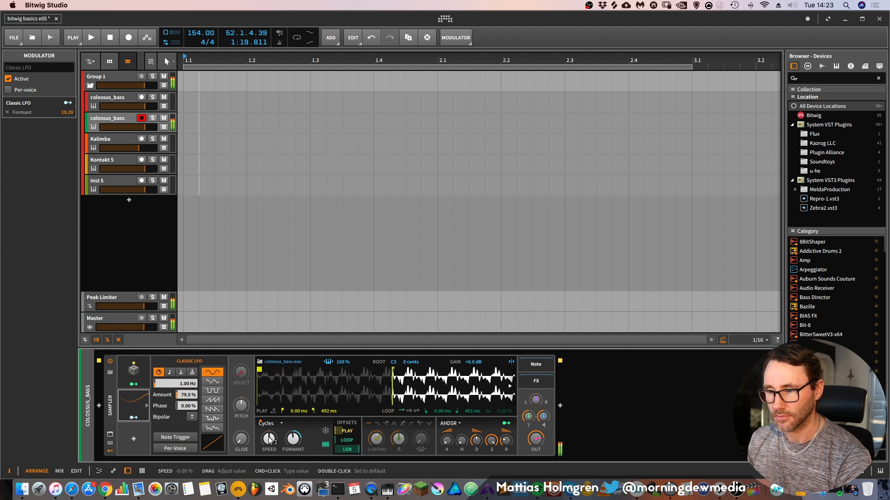
pyautogui.moveTo(293, 438); pyautogui.dragTo(293, 451)
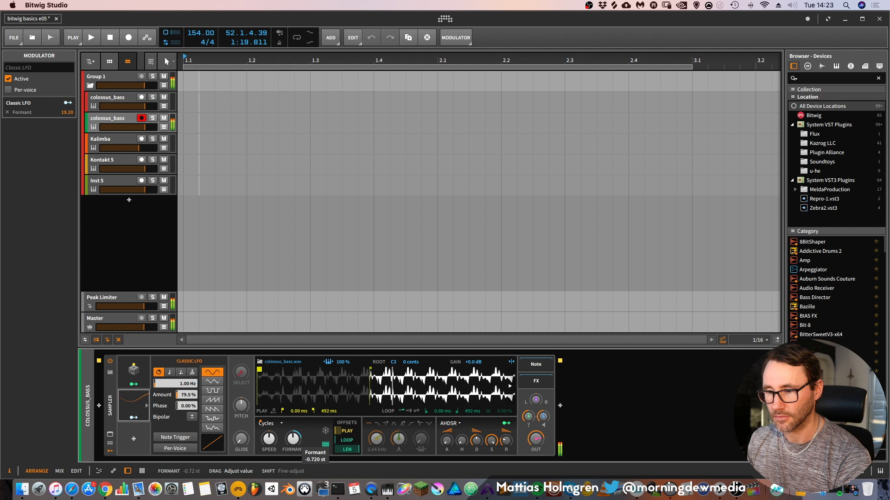
pyautogui.moveTo(187, 395); pyautogui.dragTo(187, 400)
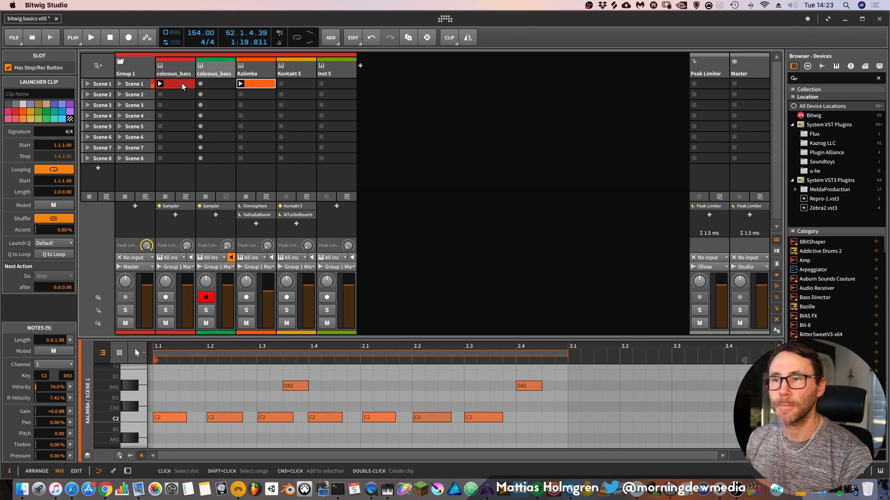
# Step: Create a Scene 1 clip with a C2 note lengthened to 0.0.3.00, then duplicate it
pyautogui.doubleClick(222, 84)
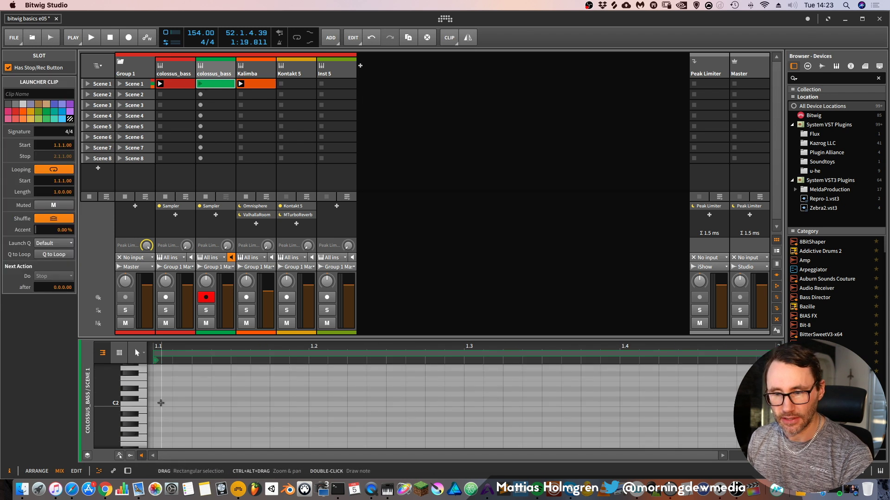
pyautogui.doubleClick(163, 405)
pyautogui.moveTo(171, 405); pyautogui.dragTo(270, 405)
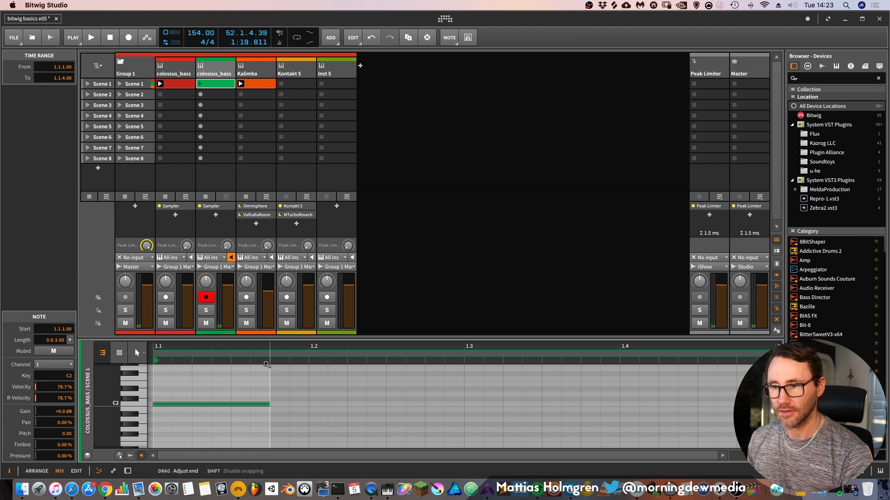
pyautogui.hotkey('ctrl', 'd')
# Step: Mute the first colossus_bass track and audition the new clip
pyautogui.click(166, 323)
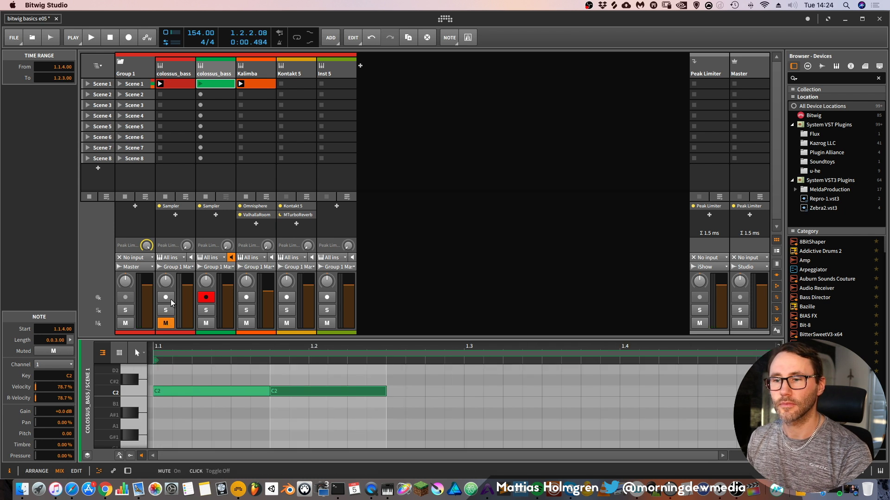
pyautogui.press('space')
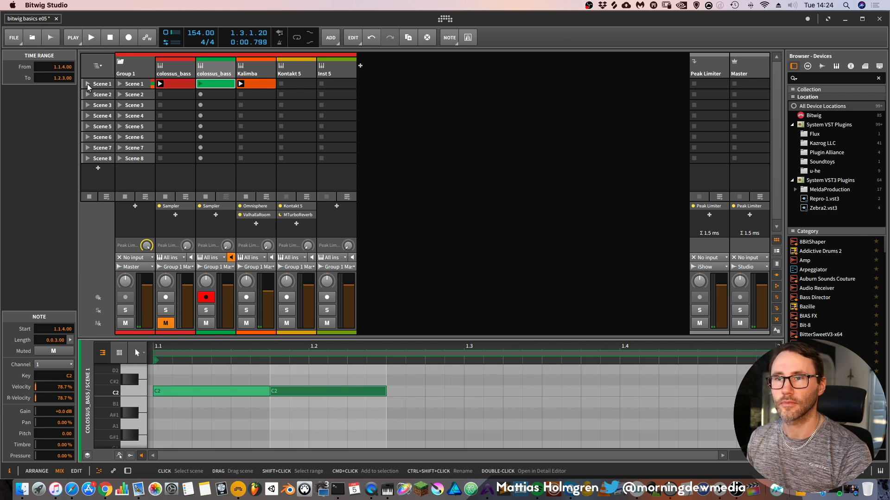
pyautogui.press('space')
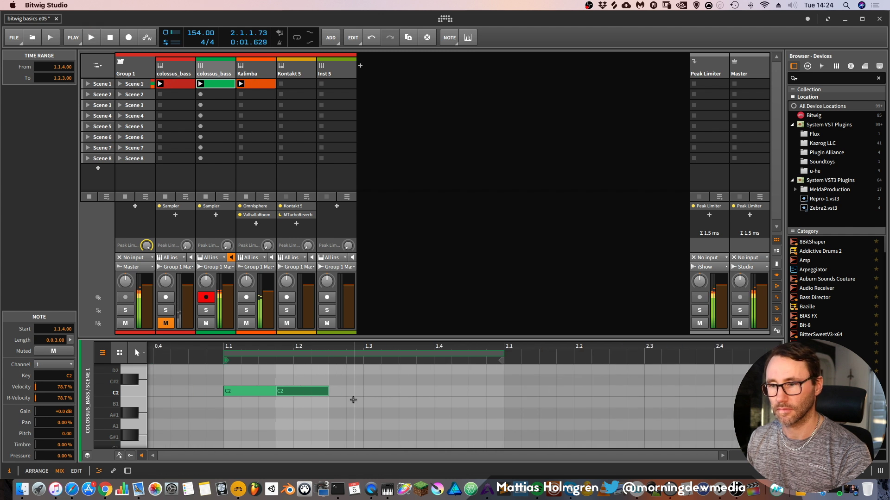
# Step: Duplicate the C2 note three more times, shortening the third to end at 1.3.1
pyautogui.hotkey('ctrl', 'd')
pyautogui.press('space')
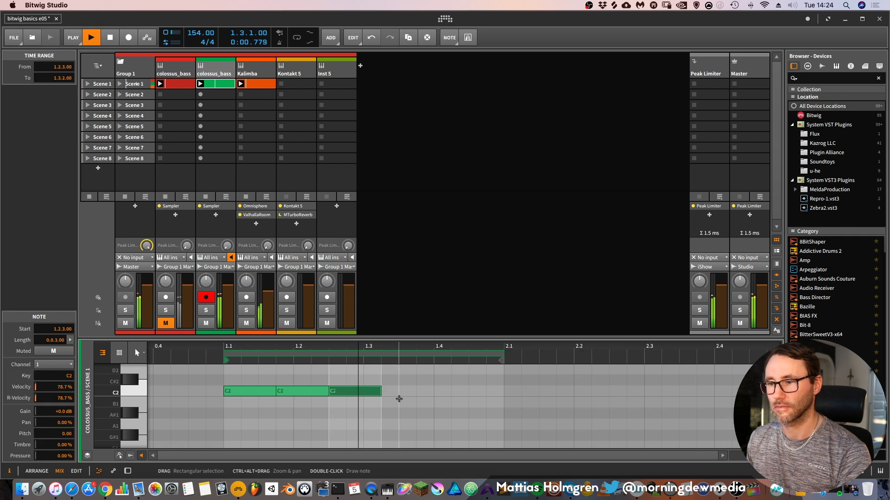
pyautogui.press('space')
pyautogui.moveTo(380, 391); pyautogui.dragTo(364, 390)
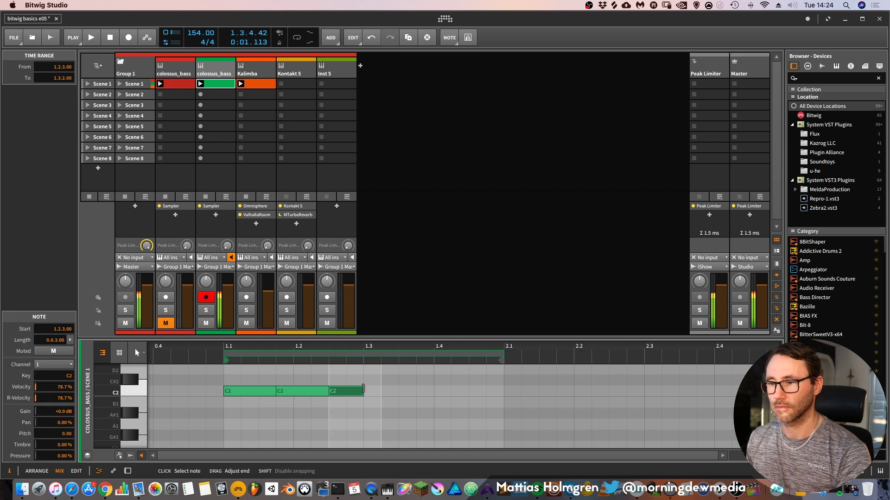
pyautogui.hotkey('ctrl', 'd')
pyautogui.press('space')
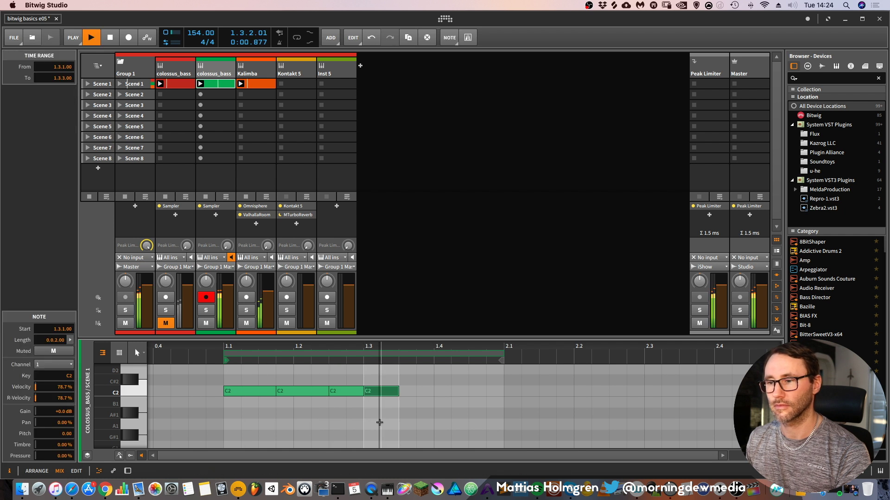
pyautogui.press('space')
pyautogui.hotkey('ctrl', 'd')
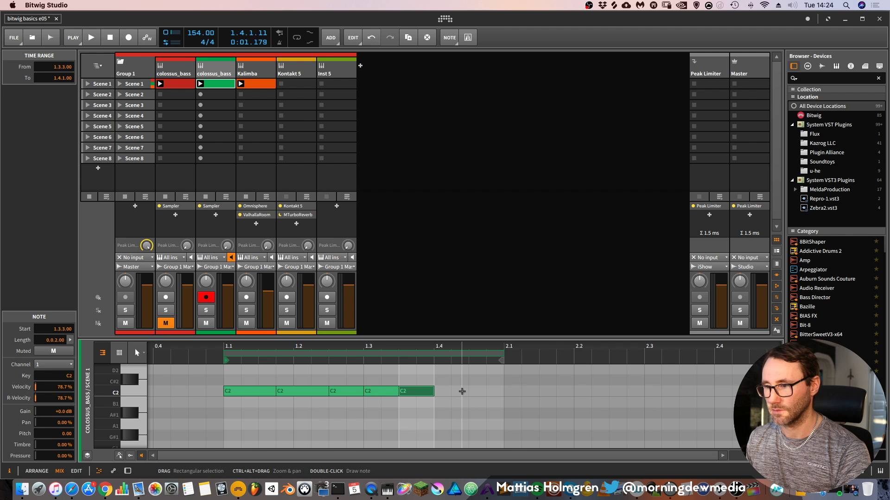
pyautogui.press('space')
pyautogui.press('space')
# Step: Move a C2 note to 1.3.4, add one at 1.4.3, and lengthen the 1.3.1 note to 0.0.3.00
pyautogui.moveTo(429, 393)
pyautogui.mouseDown()
pyautogui.moveTo(454, 393)
pyautogui.moveTo(446, 393)
pyautogui.mouseUp()
pyautogui.doubleClick(472, 391)
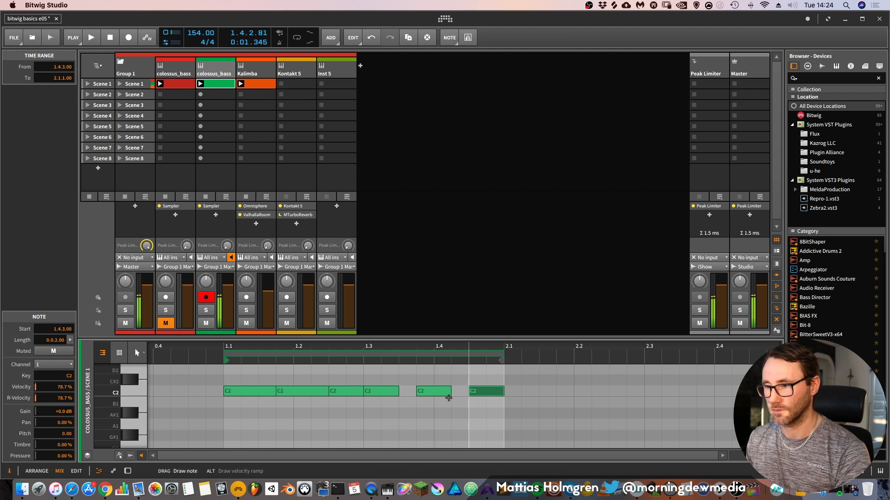
pyautogui.press('space')
pyautogui.click(408, 390)
pyautogui.moveTo(408, 391); pyautogui.dragTo(468, 391)
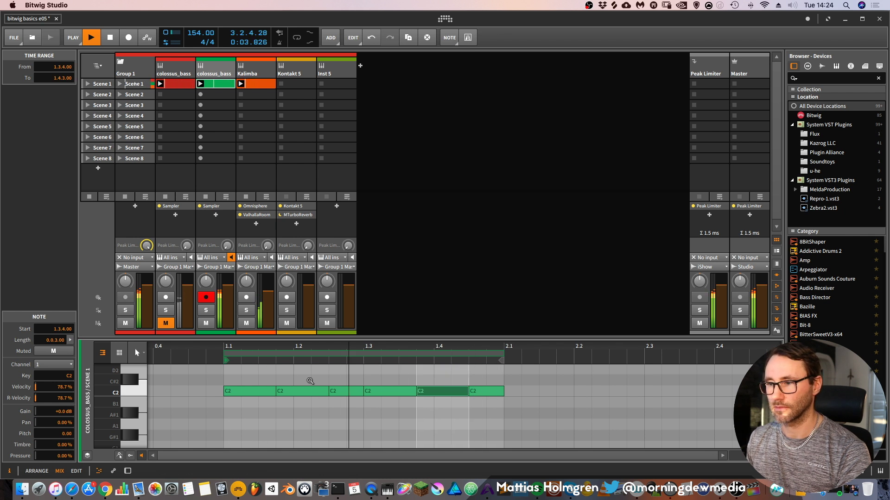
pyautogui.press('Escape')
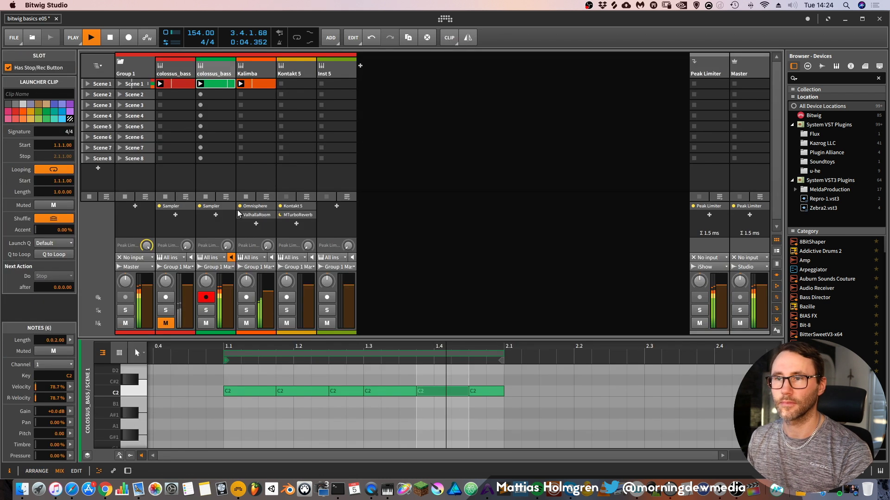
# Step: Mute the Kalimba track and return to the arrangement view, auditioning playback
pyautogui.click(245, 323)
pyautogui.hotkey('alt', '1')
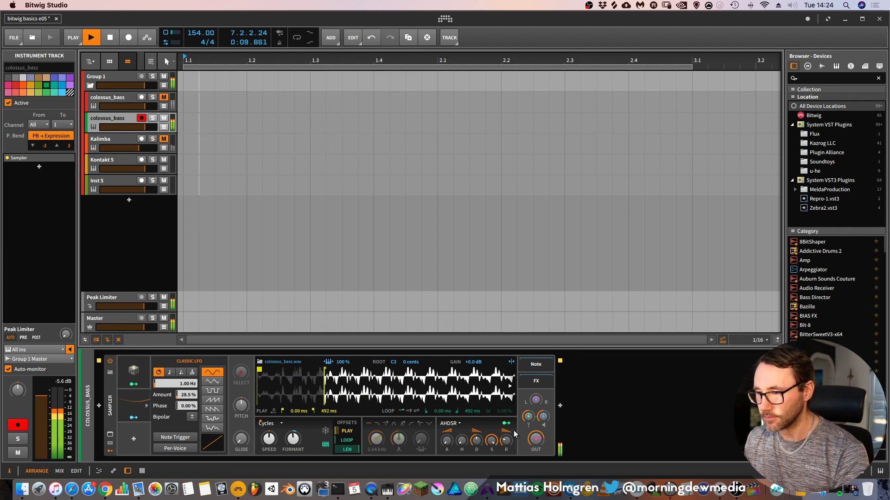
pyautogui.press('space')
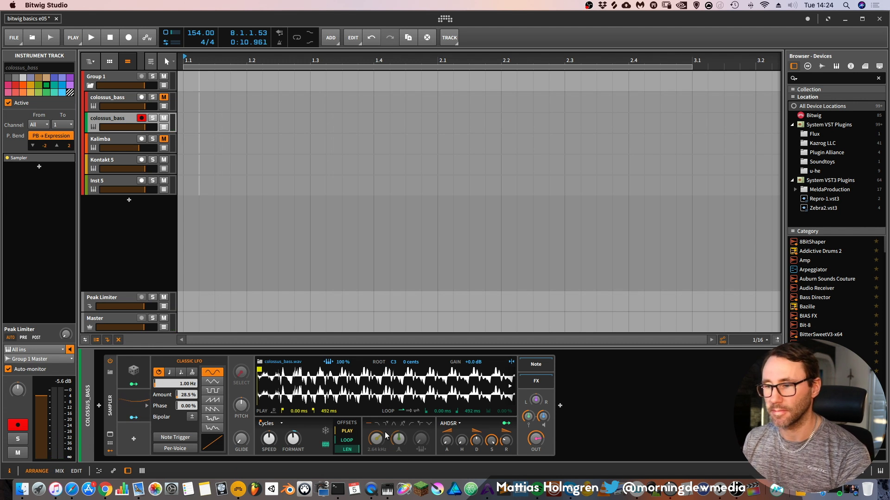
pyautogui.press('space')
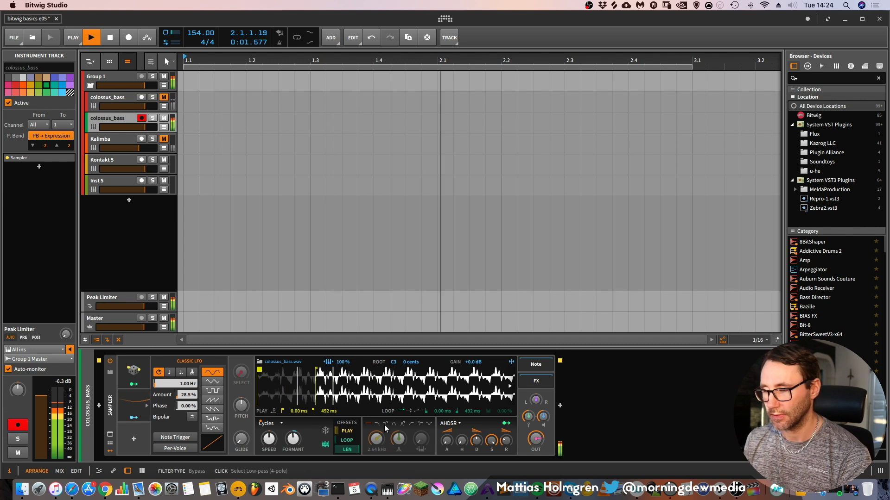
# Step: Lower the Sampler's low-pass filter cutoff from 2.64 kHz to about 497 Hz
pyautogui.press('space')
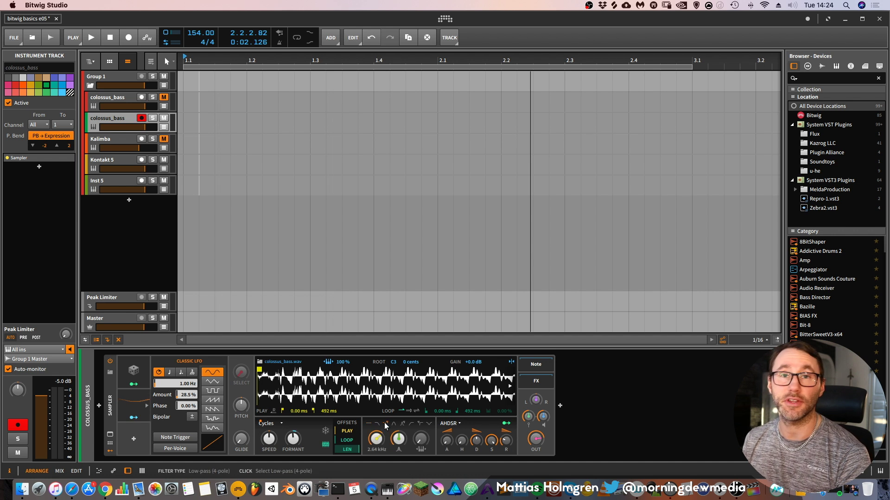
pyautogui.press('space')
pyautogui.moveTo(374, 444); pyautogui.dragTo(374, 474)
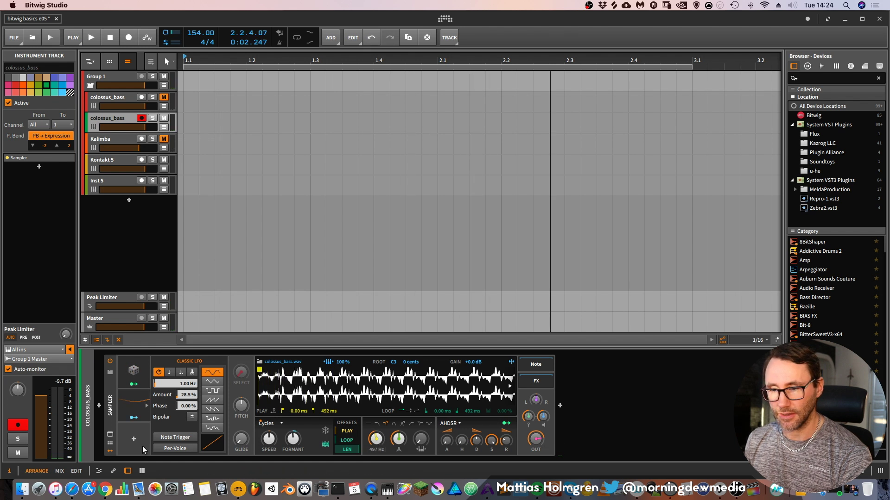
# Step: Add an AHDSR envelope modulator to the Sampler and route it to Filter Frequency
pyautogui.click(135, 440)
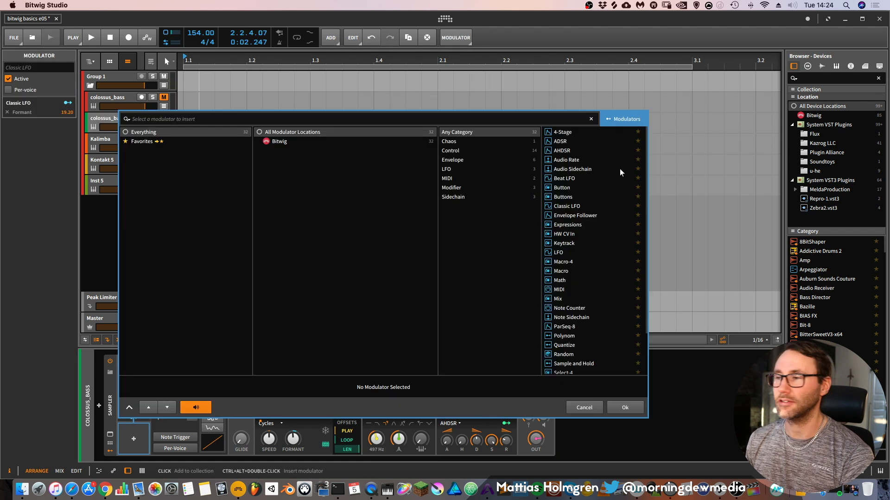
pyautogui.doubleClick(561, 151)
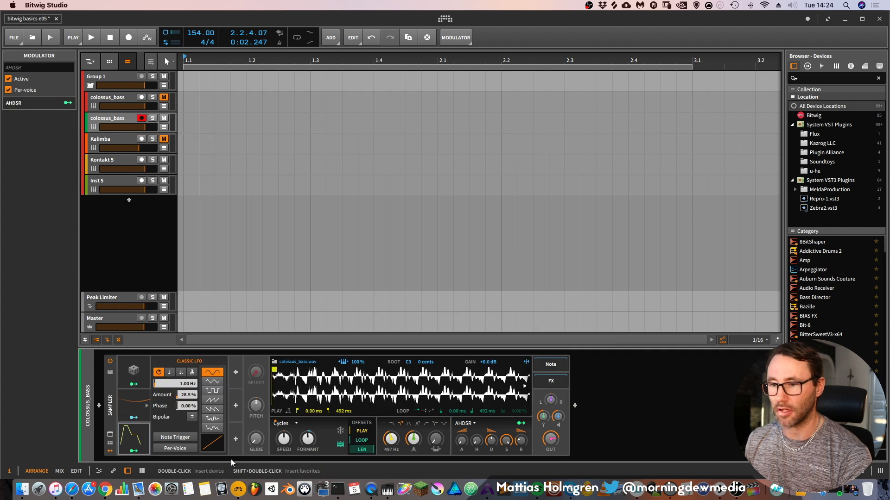
pyautogui.click(137, 452)
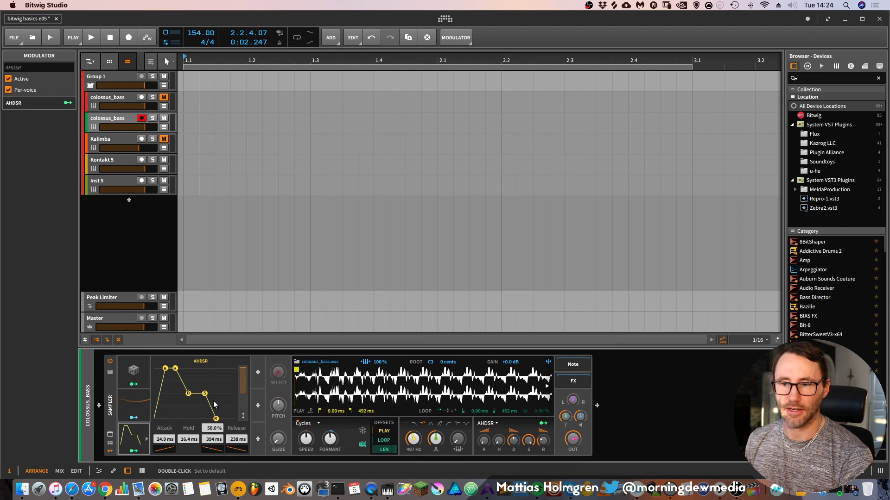
pyautogui.click(134, 451)
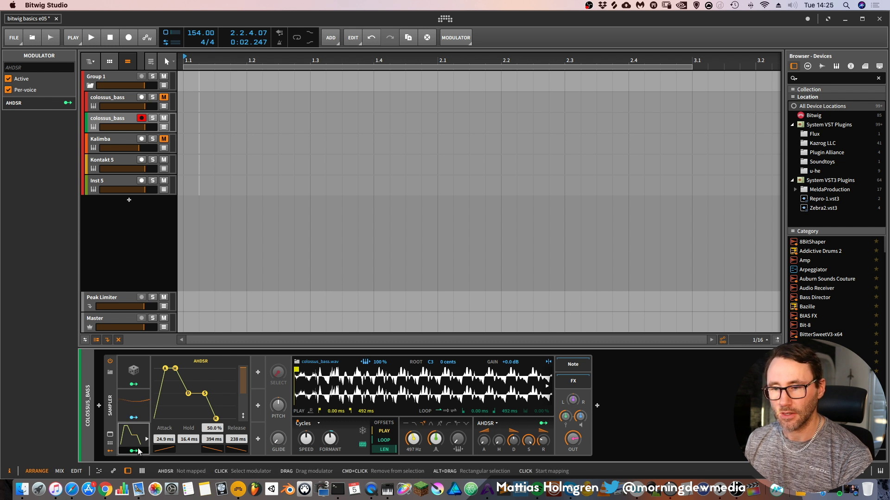
pyautogui.moveTo(414, 445); pyautogui.dragTo(414, 438)
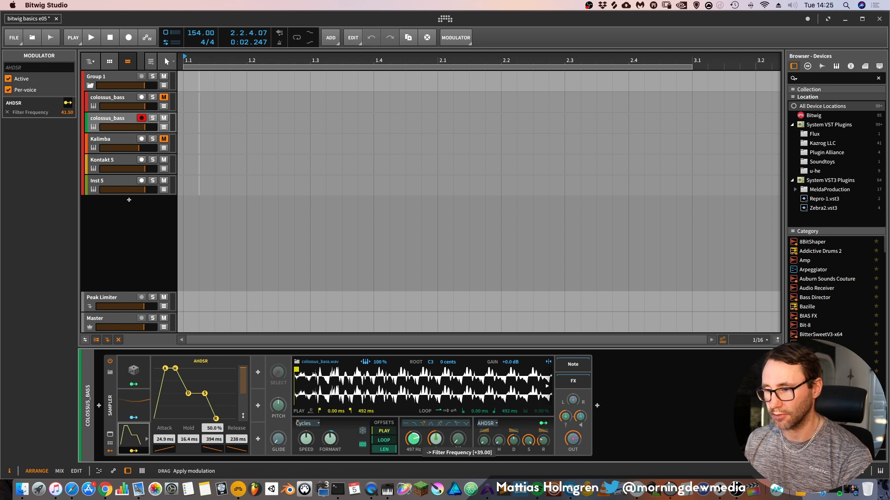
pyautogui.press('space')
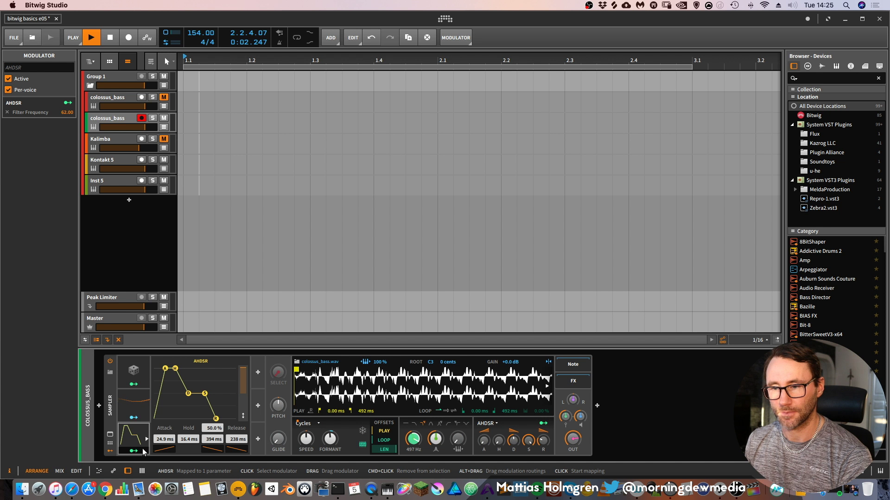
# Step: Set the envelope attack to 1 ms, filter frequency to 104 Hz, and raise the modulation amount
pyautogui.moveTo(165, 440); pyautogui.dragTo(213, 439)
pyautogui.moveTo(407, 446); pyautogui.dragTo(436, 452)
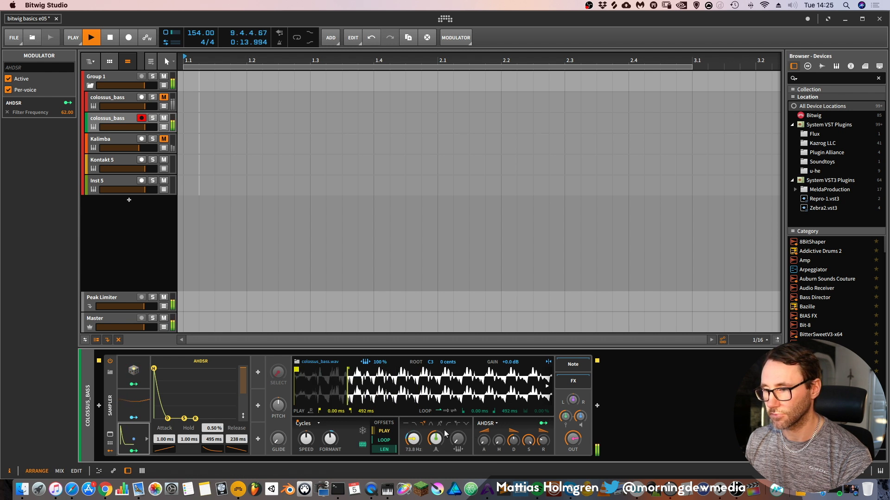
pyautogui.moveTo(434, 444); pyautogui.dragTo(413, 436)
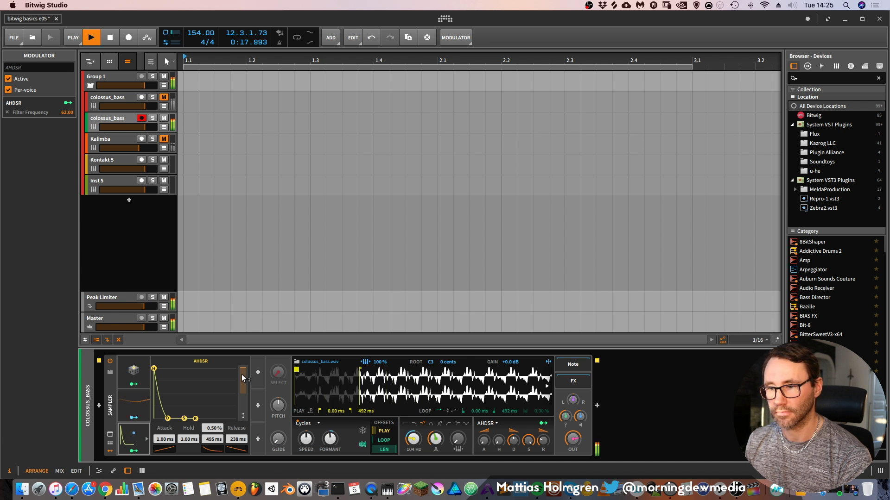
pyautogui.moveTo(413, 439); pyautogui.dragTo(412, 433)
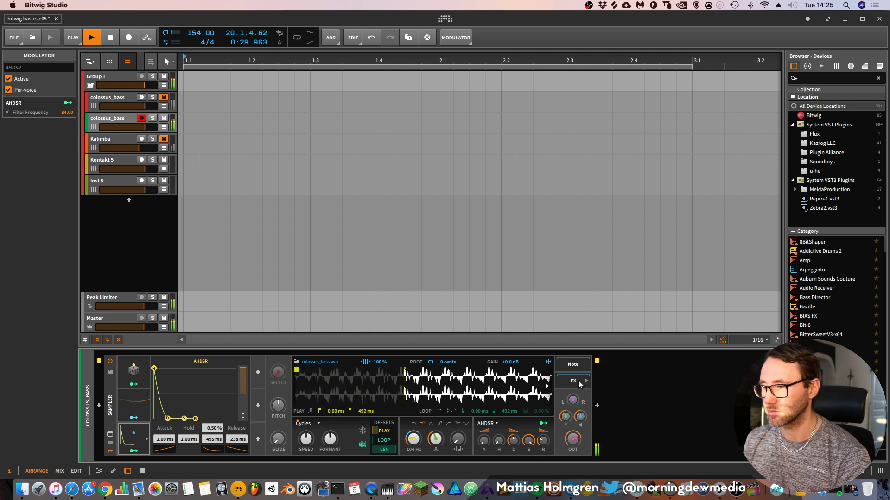
# Step: Add an Arpeggiator to the Sampler's note effects and lower its gate length
pyautogui.click(597, 406)
pyautogui.click(810, 63)
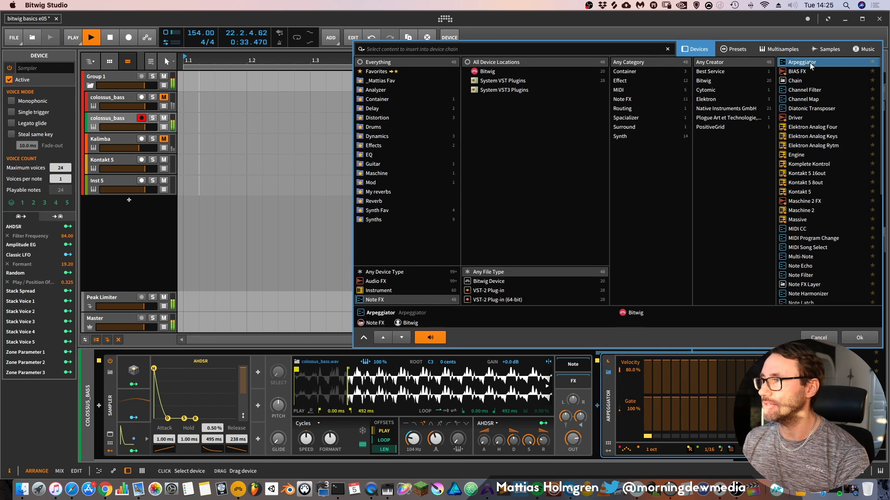
pyautogui.click(859, 338)
pyautogui.moveTo(638, 404)
pyautogui.mouseDown()
pyautogui.moveTo(639, 431)
pyautogui.moveTo(639, 419)
pyautogui.mouseUp()
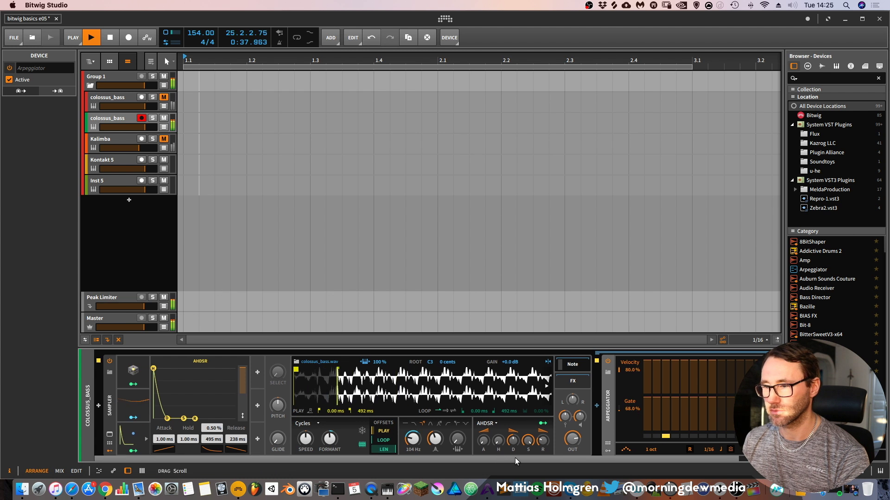
pyautogui.press('space')
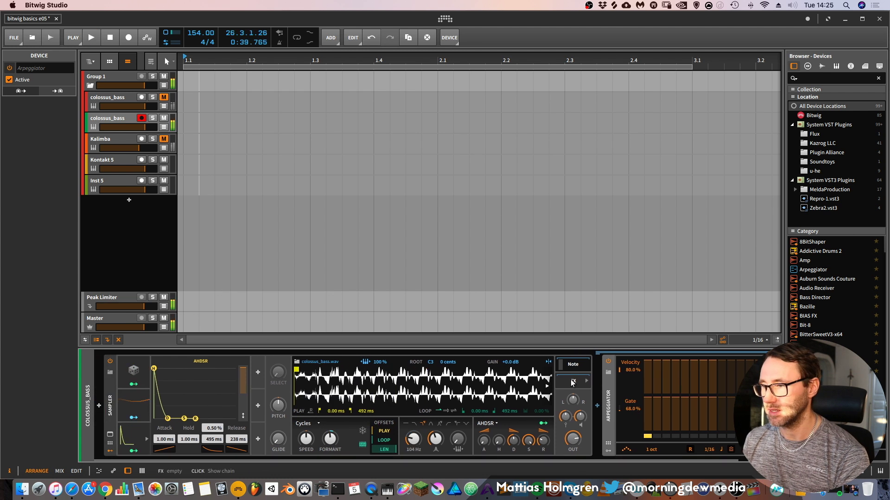
# Step: Insert a Delay-1 device into the Sampler's audio FX chain
pyautogui.click(573, 382)
pyautogui.click(597, 405)
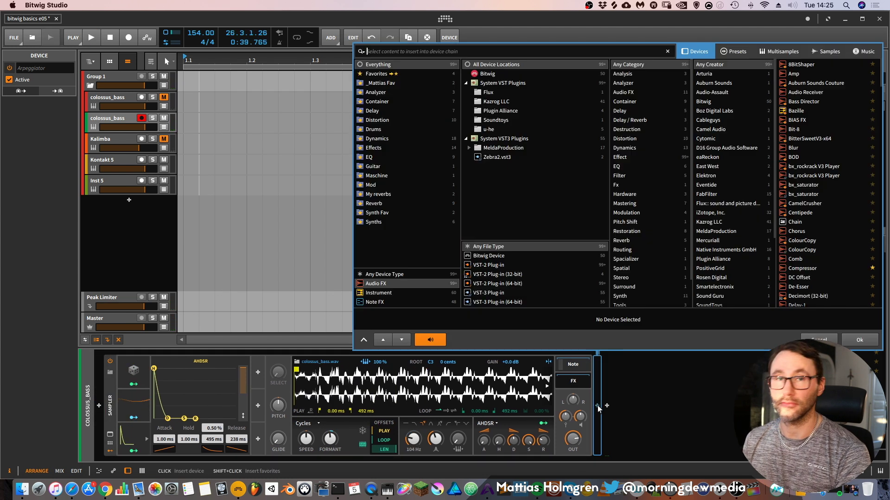
pyautogui.click(393, 109)
pyautogui.click(805, 73)
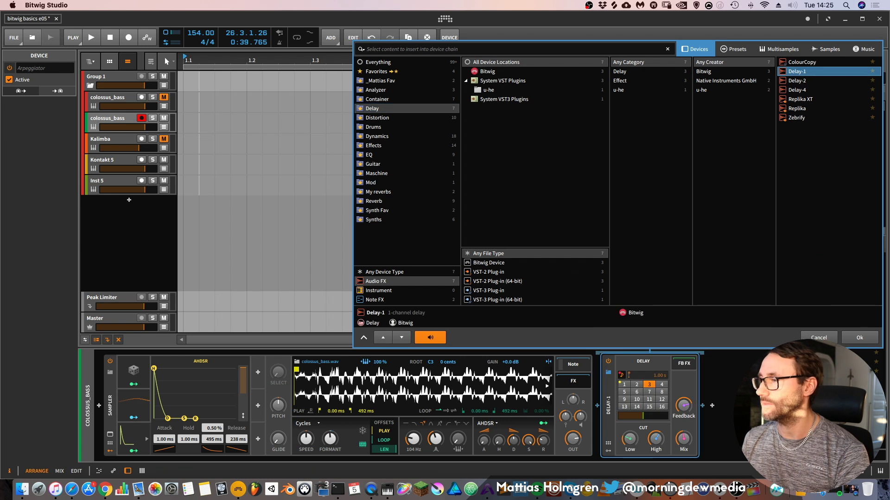
pyautogui.click(860, 338)
pyautogui.press('space')
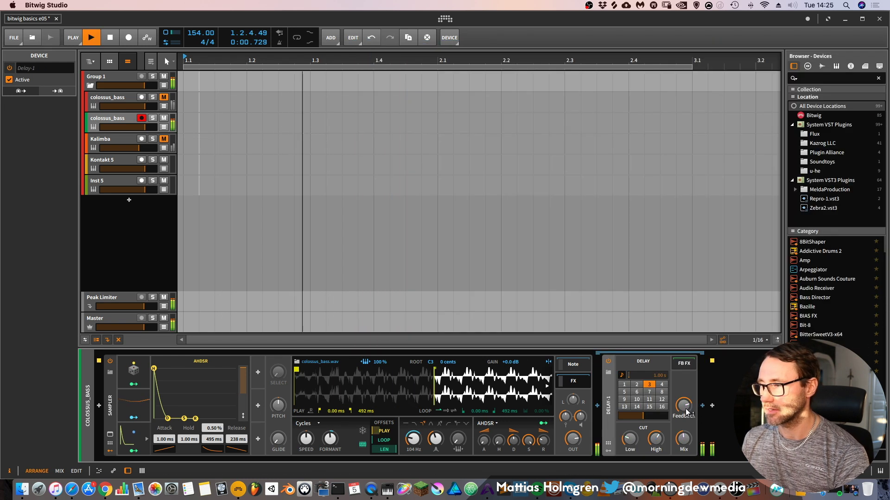
# Step: Change the Delay-1 delay time from 3 to 2 and audition it
pyautogui.click(637, 385)
pyautogui.press('space')
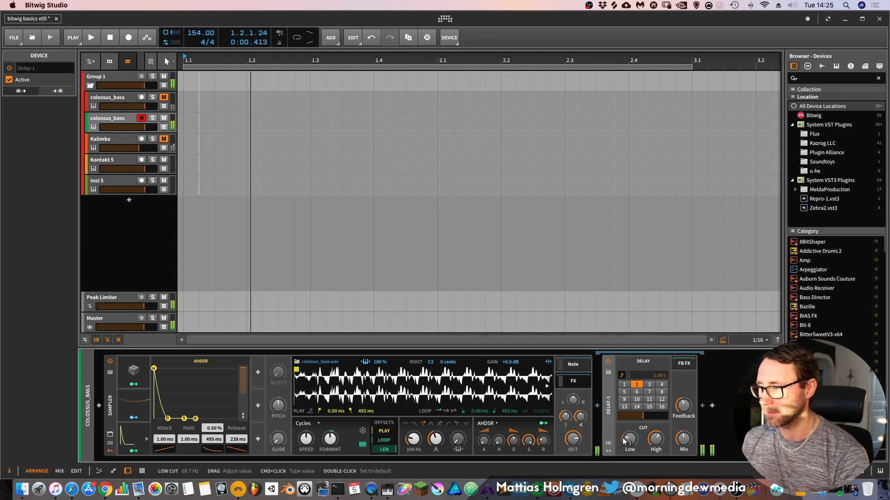
pyautogui.press('space')
pyautogui.click(690, 366)
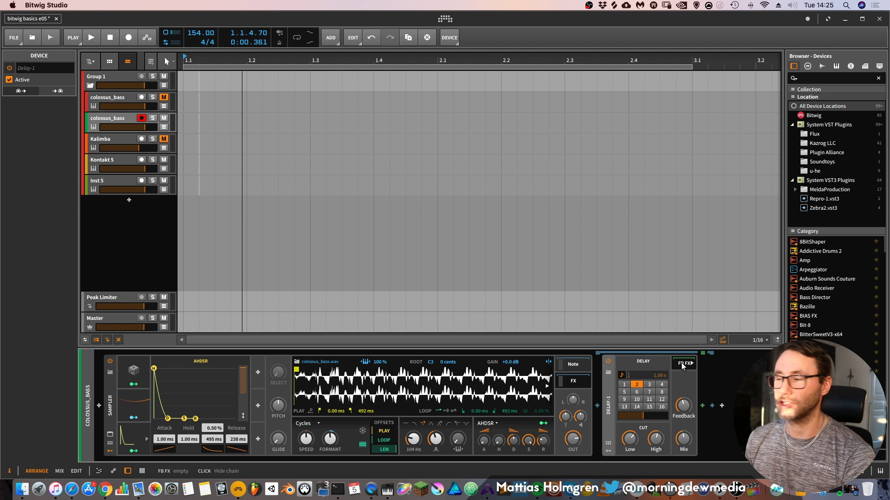
# Step: Insert a Reverb after Delay-1 with reverb time 513 ms and size 92.7%
pyautogui.click(702, 406)
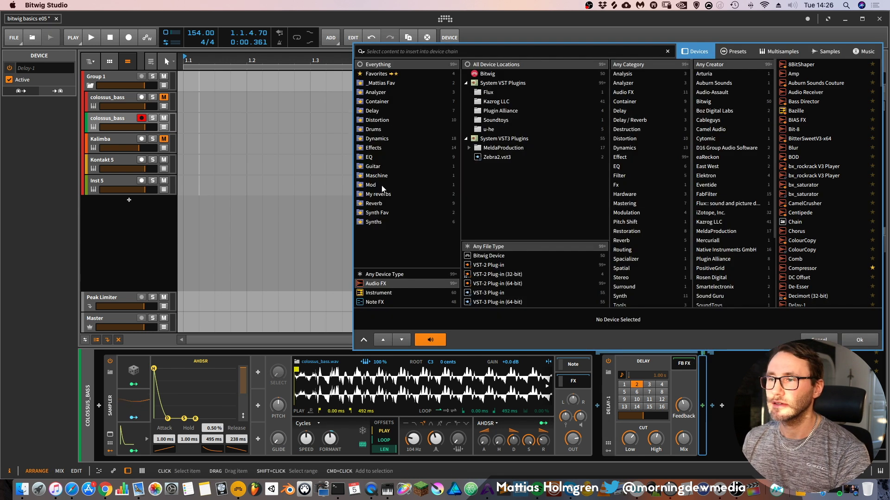
pyautogui.click(375, 203)
pyautogui.doubleClick(805, 83)
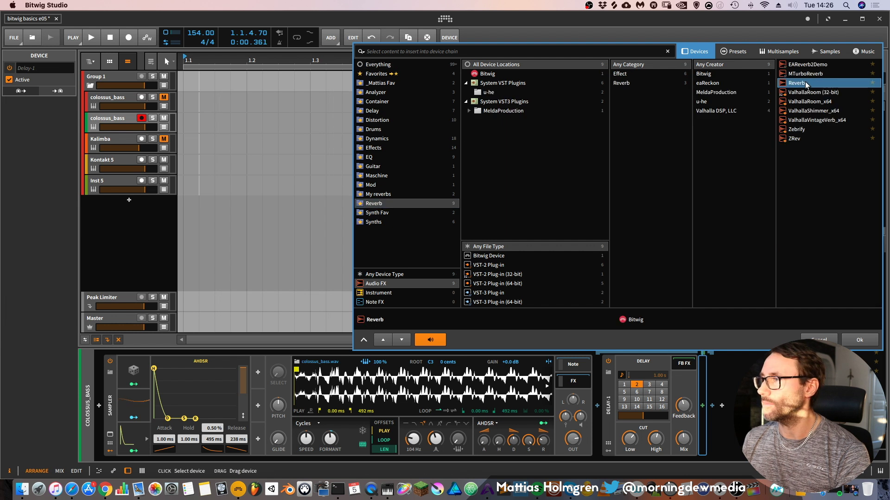
pyautogui.press('space')
pyautogui.press('space')
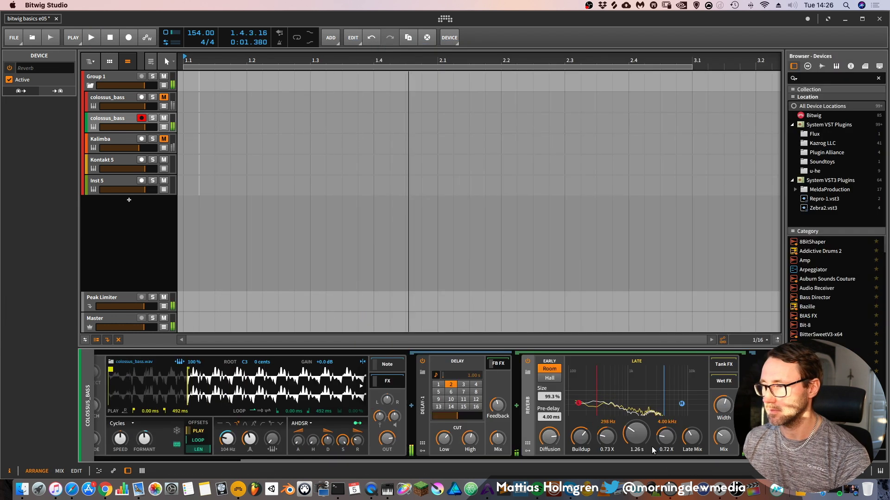
pyautogui.moveTo(636, 436); pyautogui.dragTo(636, 447)
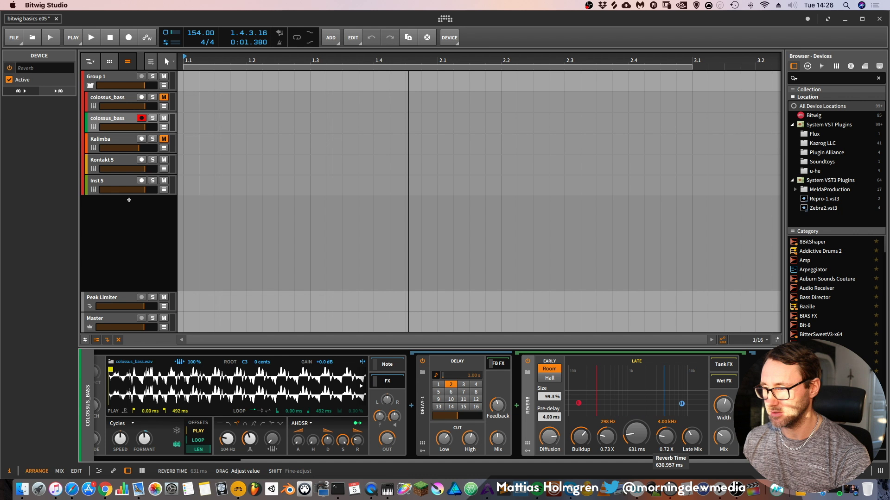
pyautogui.moveTo(641, 435); pyautogui.dragTo(641, 434)
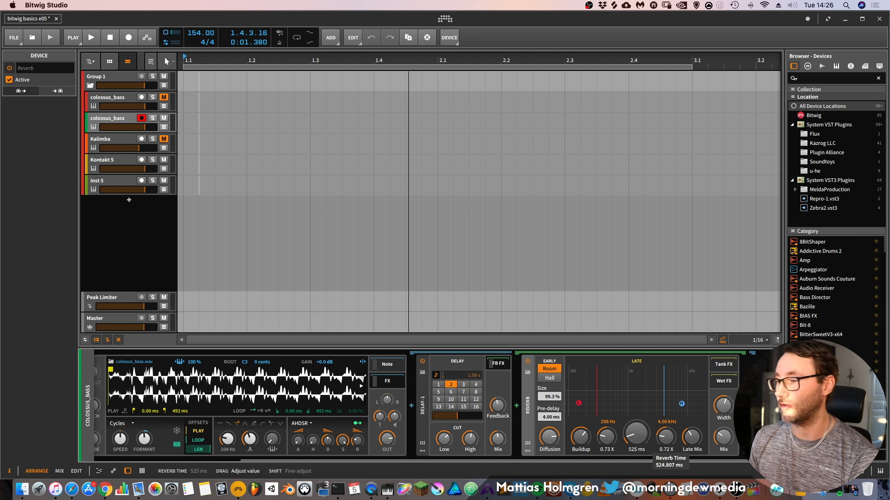
pyautogui.press('space')
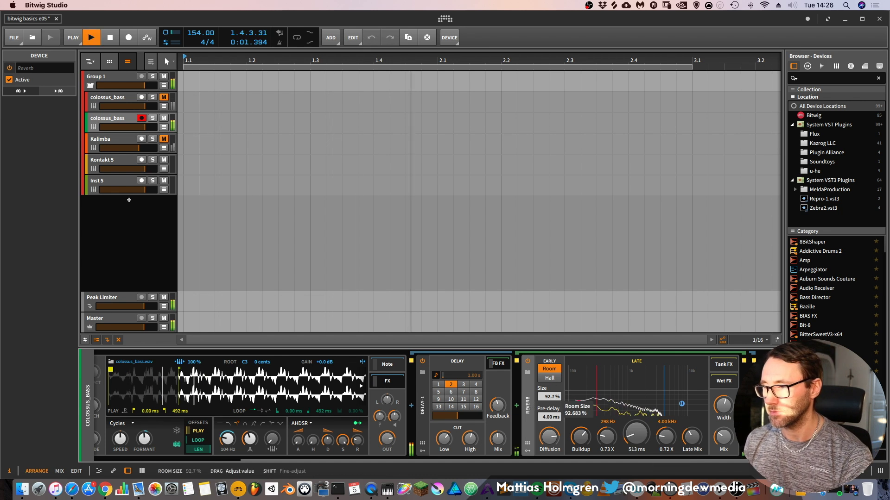